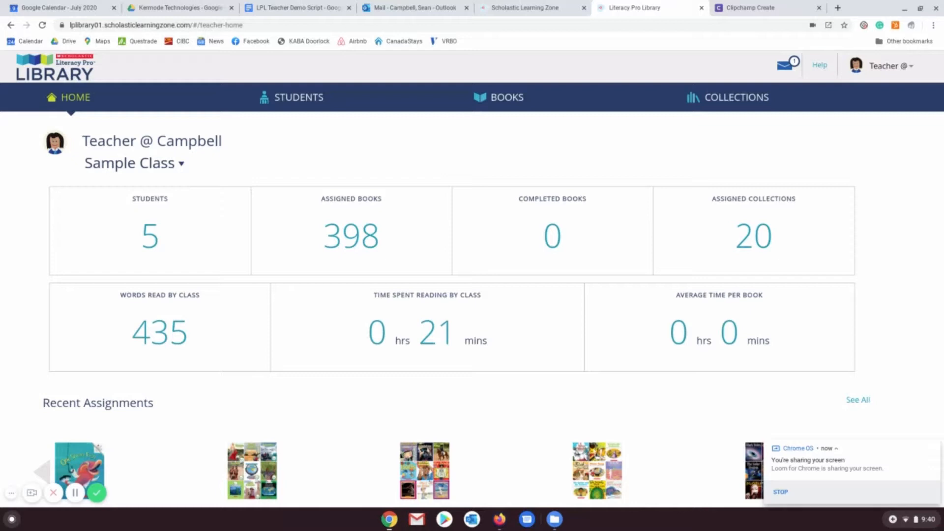
Step: View the class choices for the home dashboard and look over the class statistics and recent assignments
left_click(181, 168)
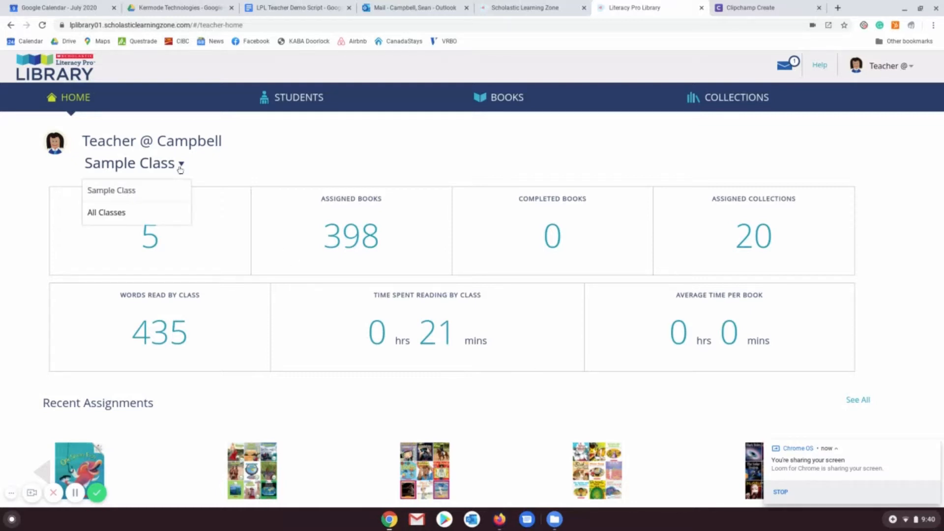
left_click(223, 167)
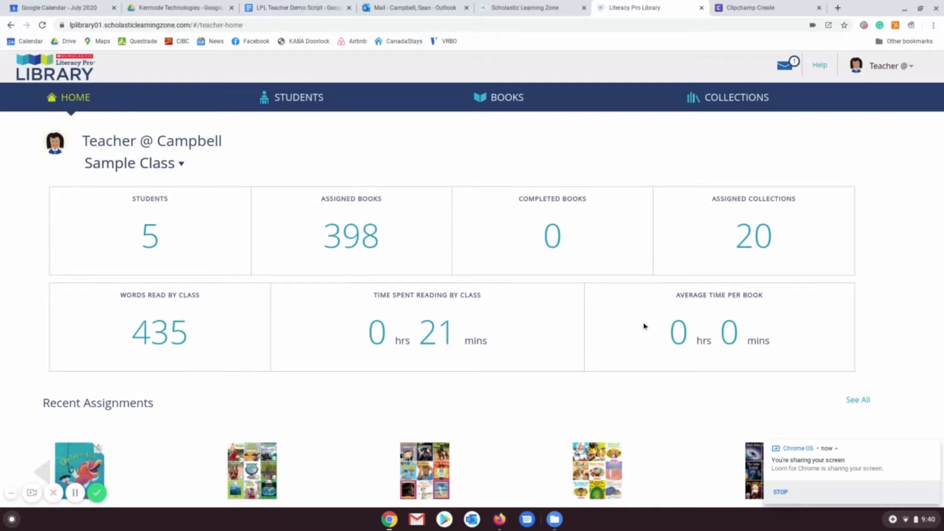
scroll(644, 326, "down", 5)
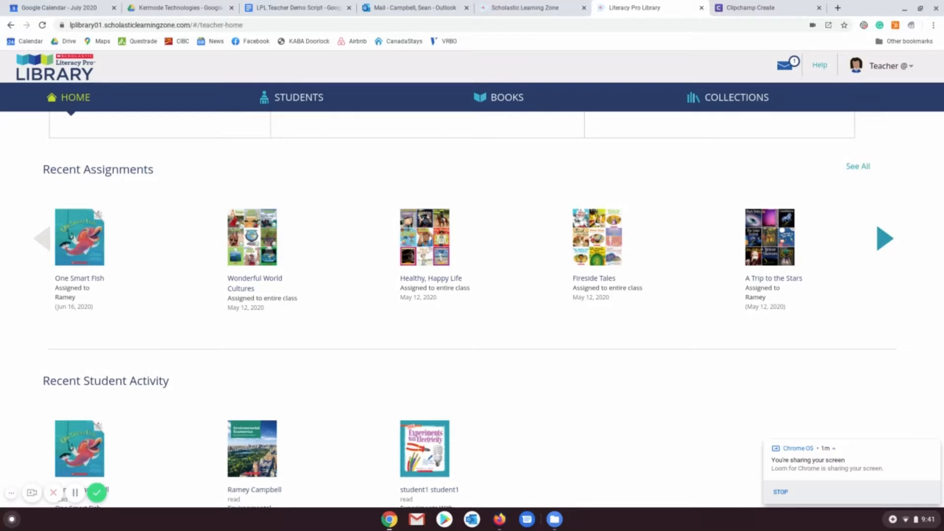
Step: Open the assigned book One Smart Fish from the recent assignments and page forward to page 4
left_click(92, 263)
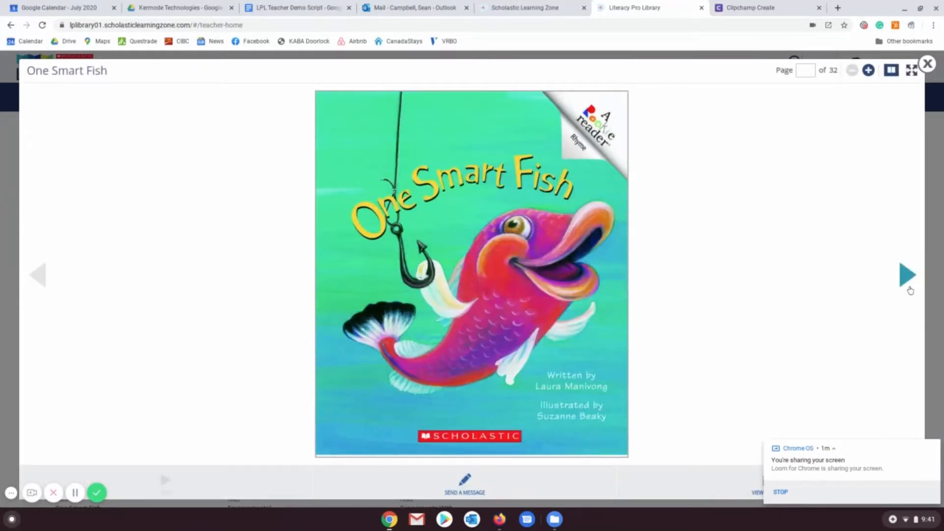
left_click(910, 288)
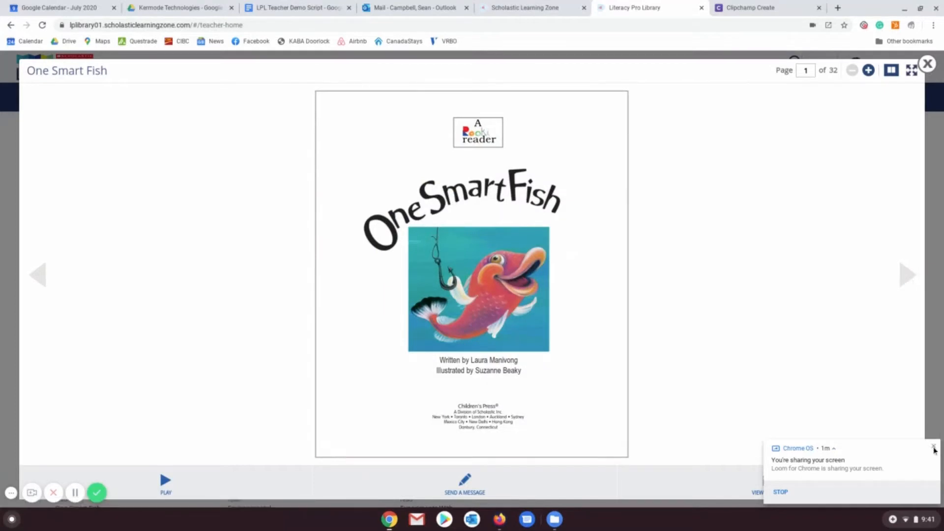
left_click(935, 448)
left_click(908, 284)
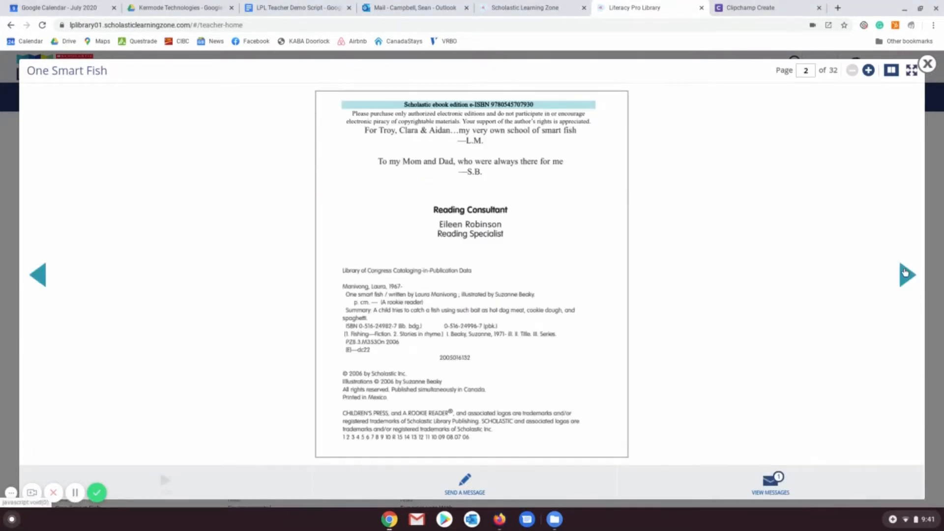
left_click(905, 272)
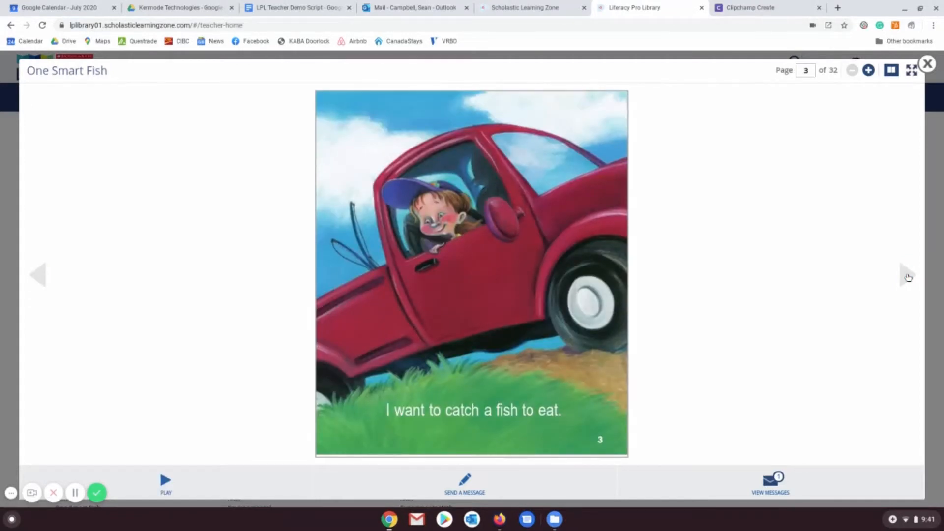
left_click(907, 276)
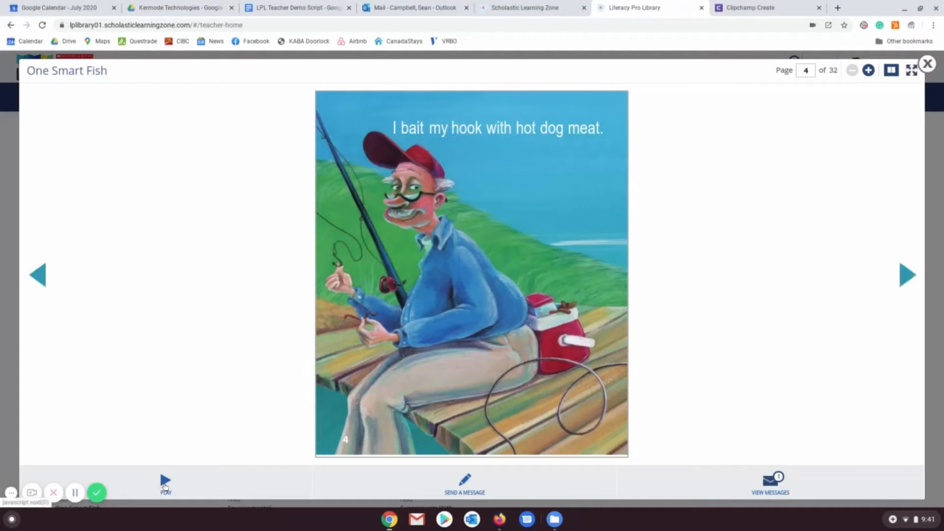
Step: Play the read-aloud of page 4, switch the book to the two-page view, and close it
left_click(165, 485)
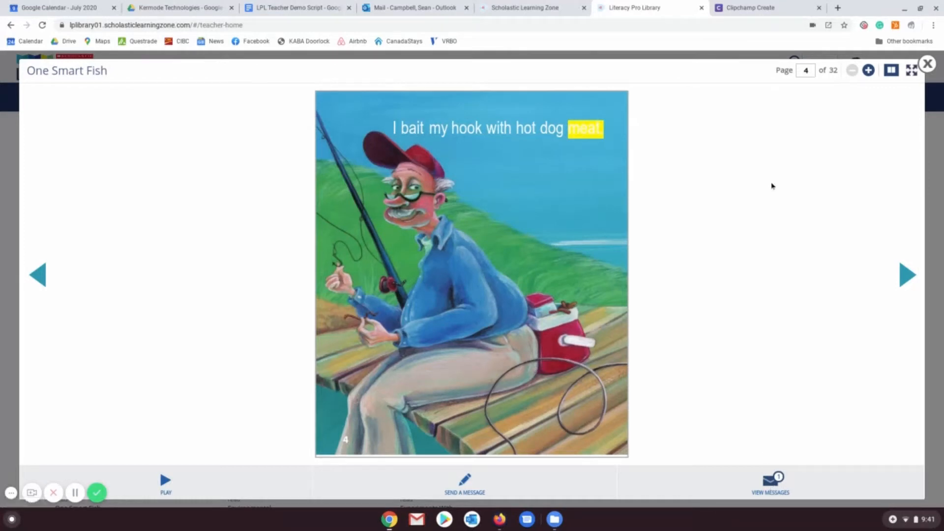
left_click(806, 71)
left_click(891, 72)
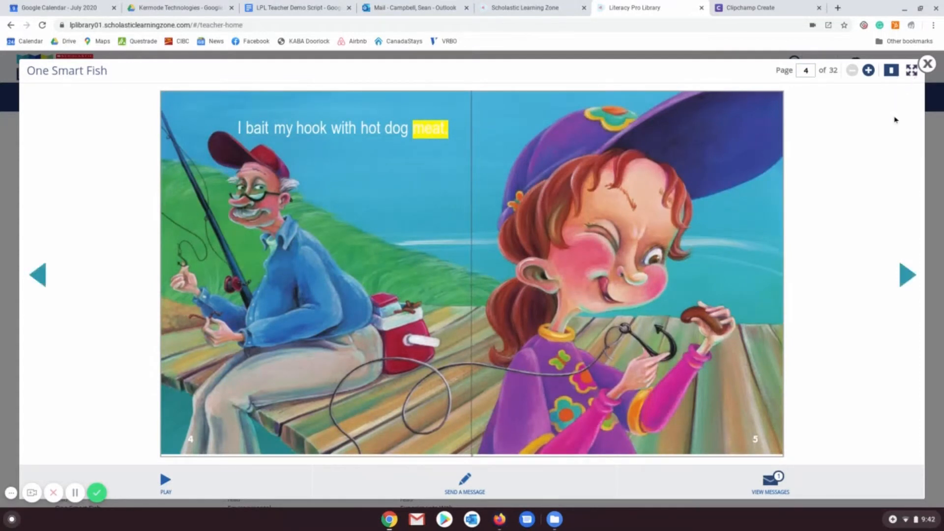
left_click(927, 64)
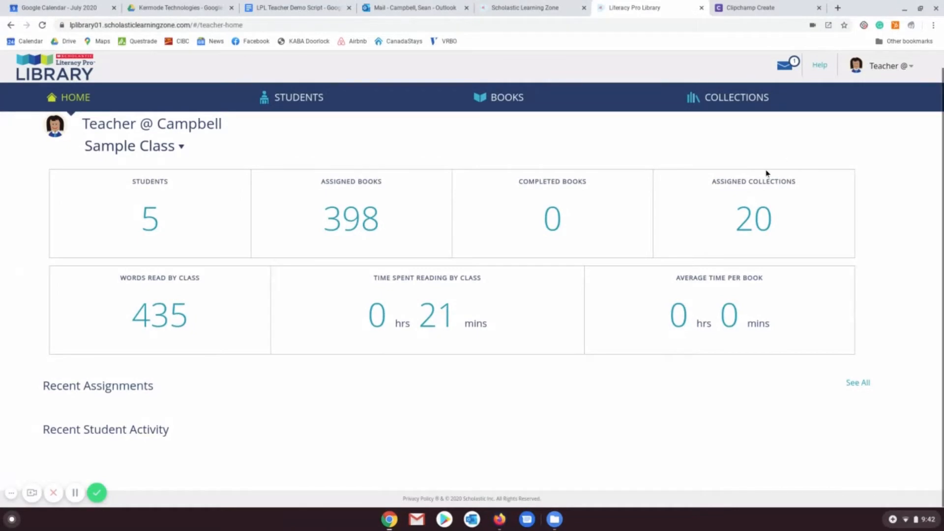
scroll(767, 173, "down", 4)
left_click(785, 64)
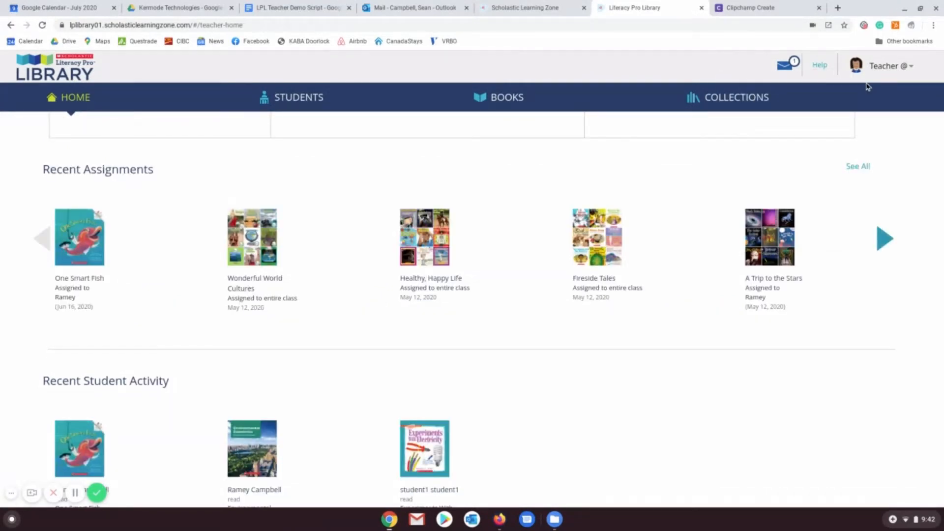
left_click(792, 72)
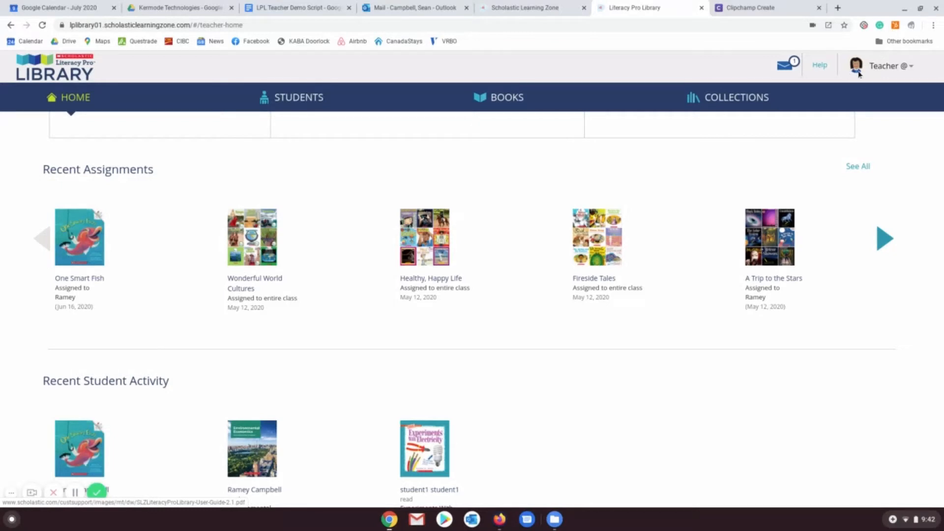
Step: View the profile image choices in the teacher's profile and close them without picking a new one
mouse_move(878, 73)
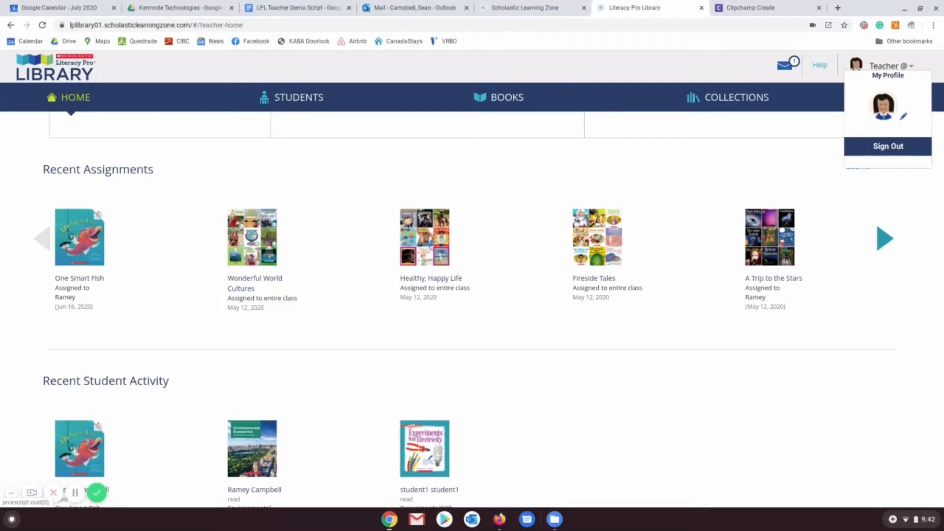
left_click(905, 117)
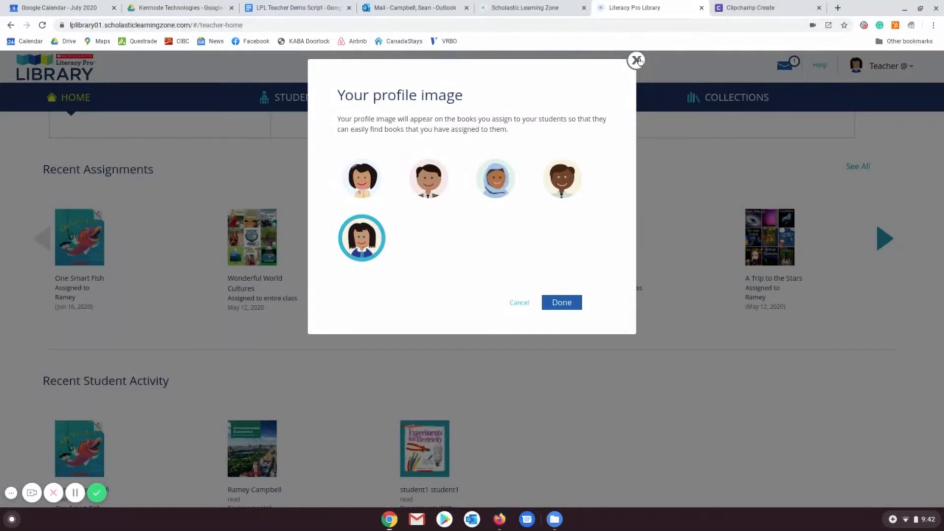
left_click(638, 61)
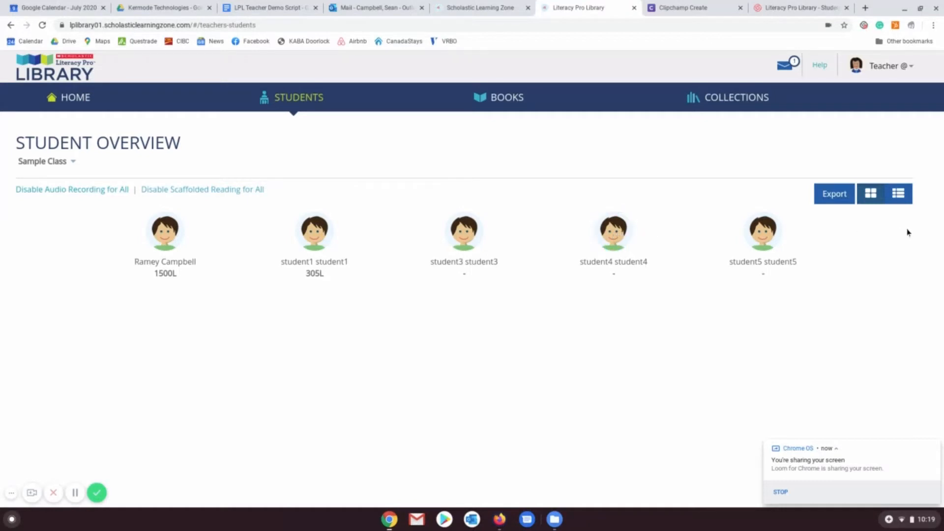
Step: Show the student overview as a list, then review the first student's reading statistics and books and close the profile
left_click(900, 194)
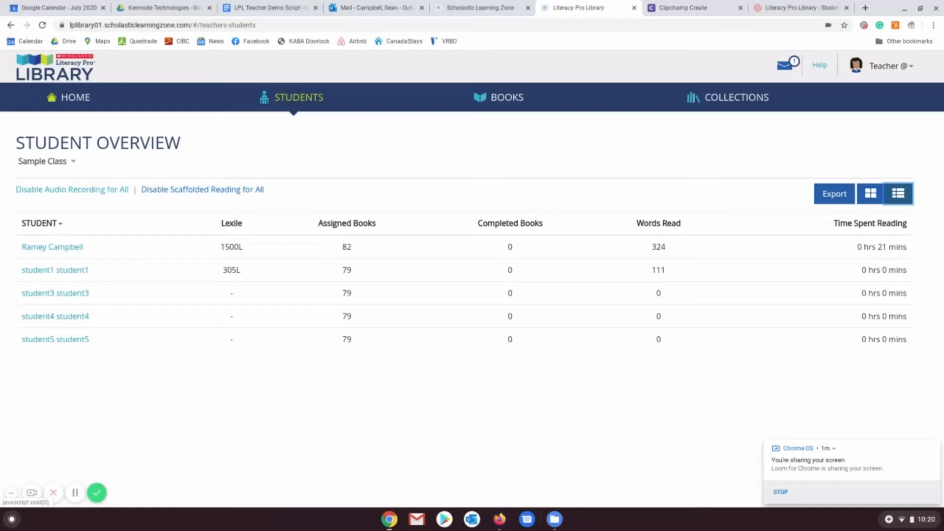
left_click(78, 247)
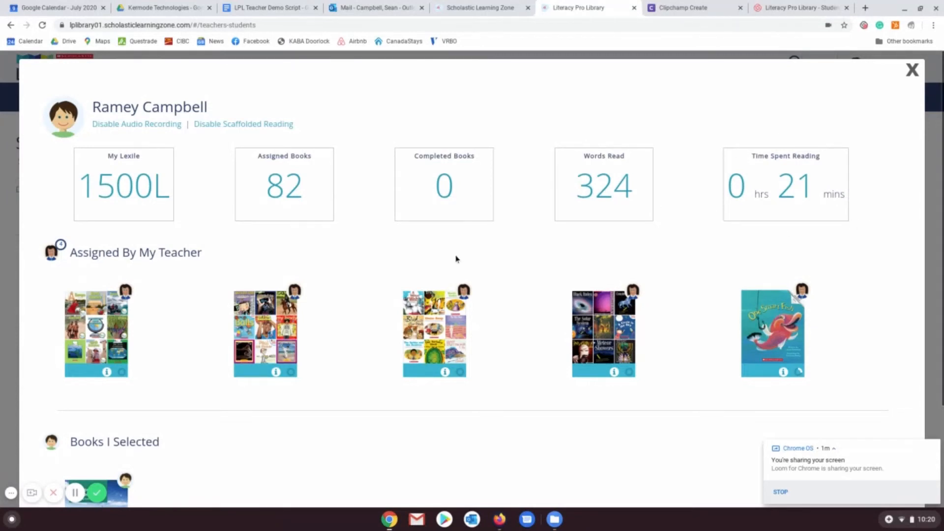
scroll(317, 409, "down", 3)
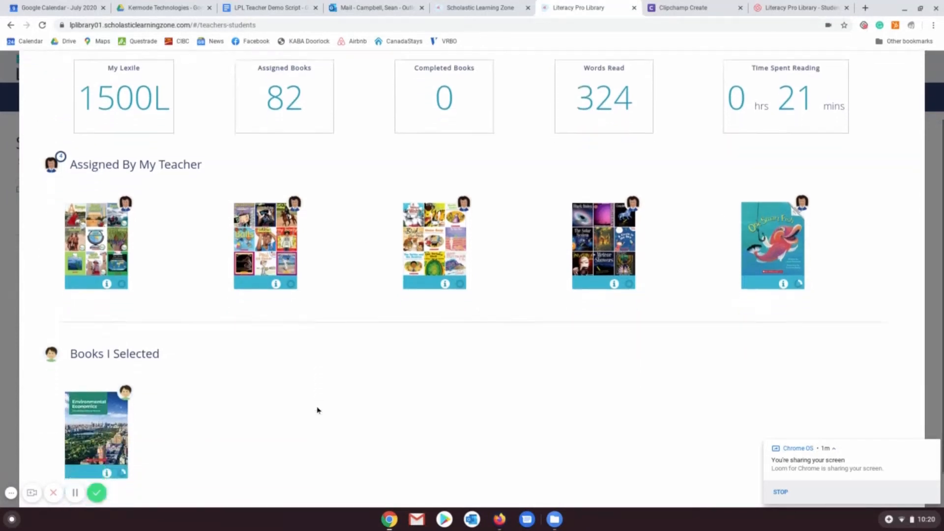
scroll(317, 409, "up", 3)
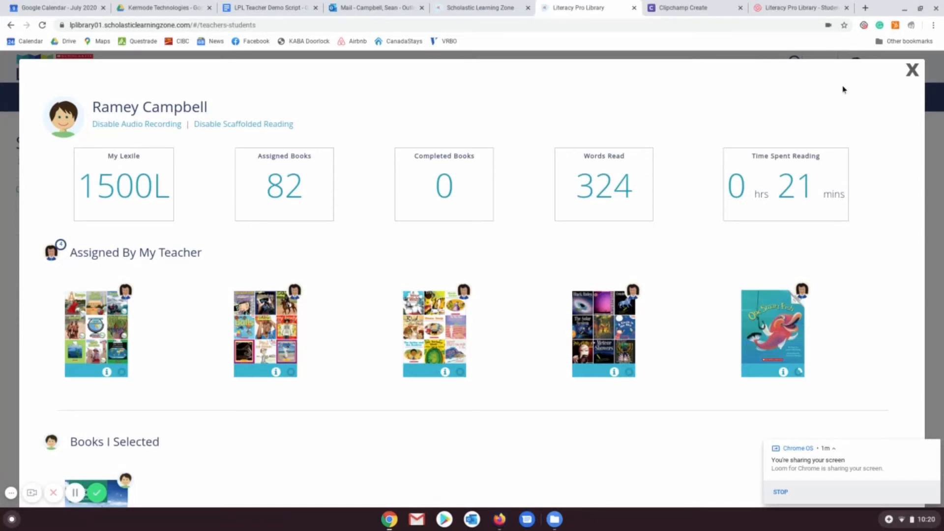
left_click(912, 73)
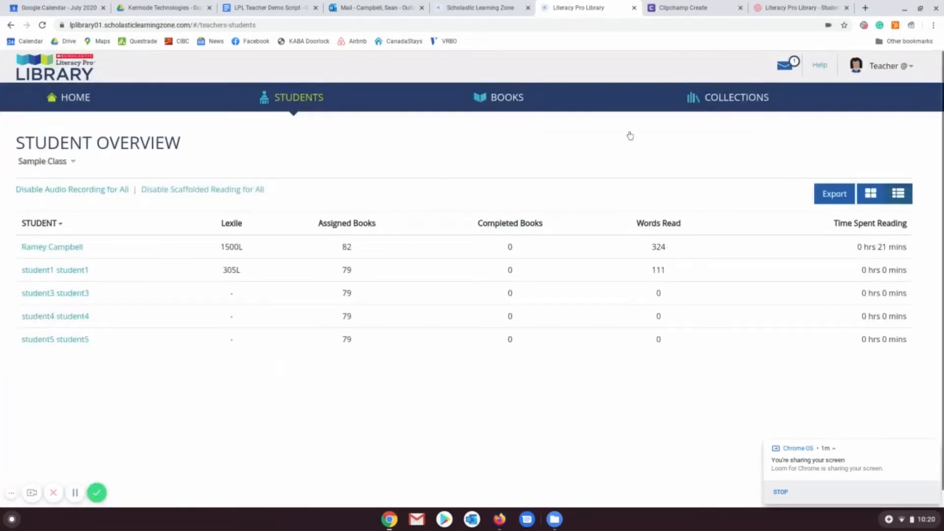
Step: Open the Assigned Books Report and examine each student's progress and reading time for One Smart Fish
mouse_move(307, 109)
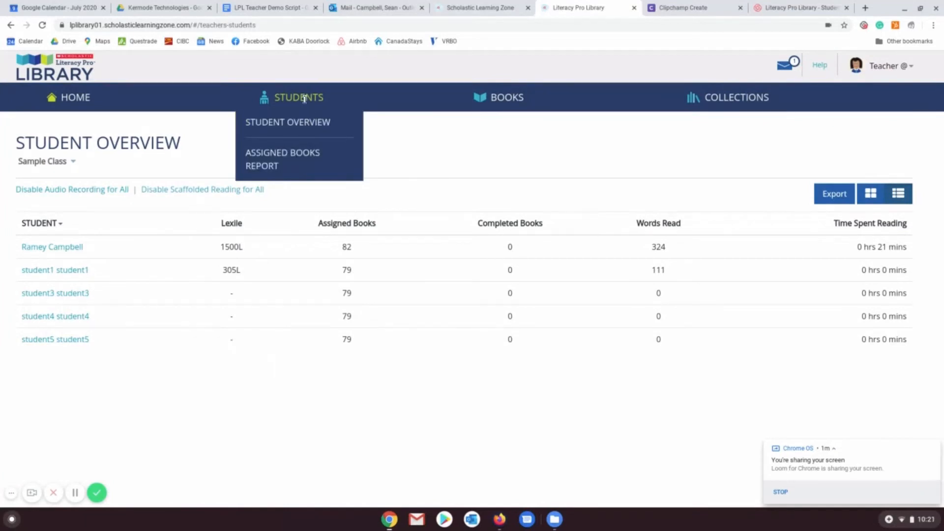
left_click(297, 156)
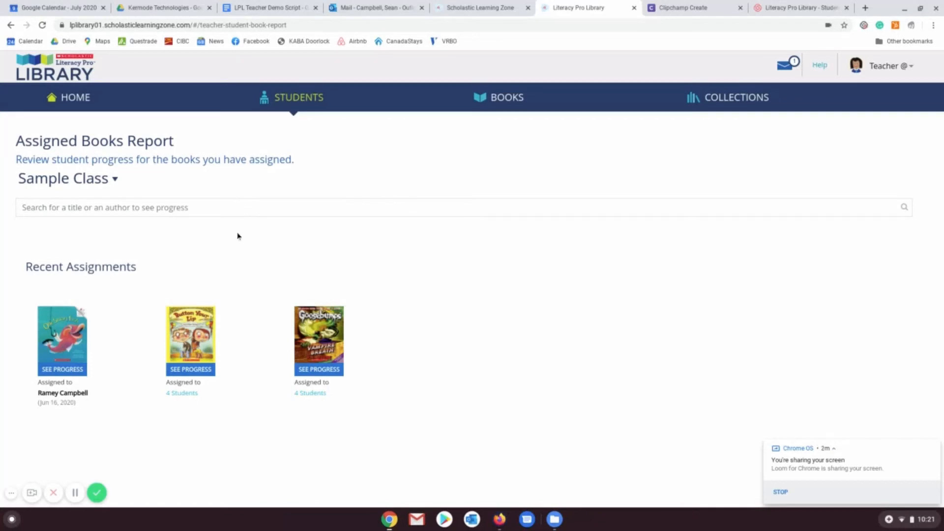
scroll(243, 274, "down", 1)
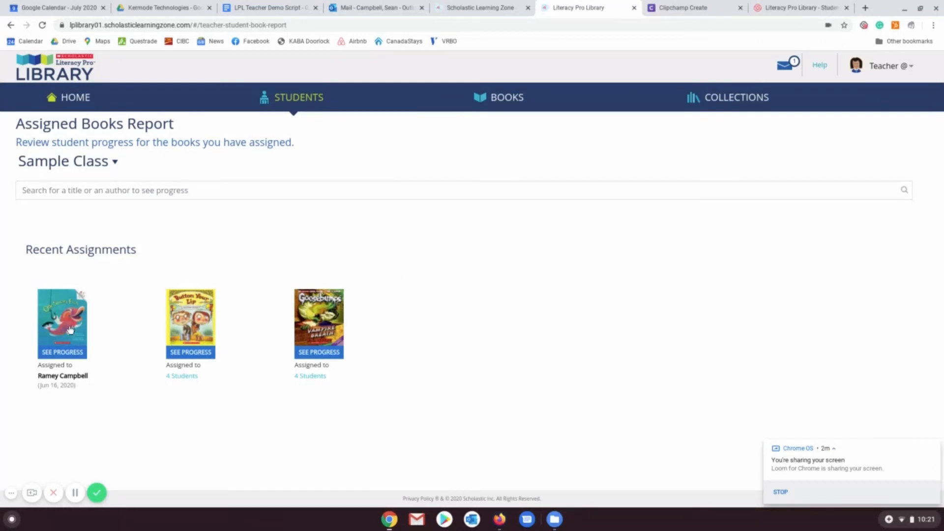
left_click(67, 355)
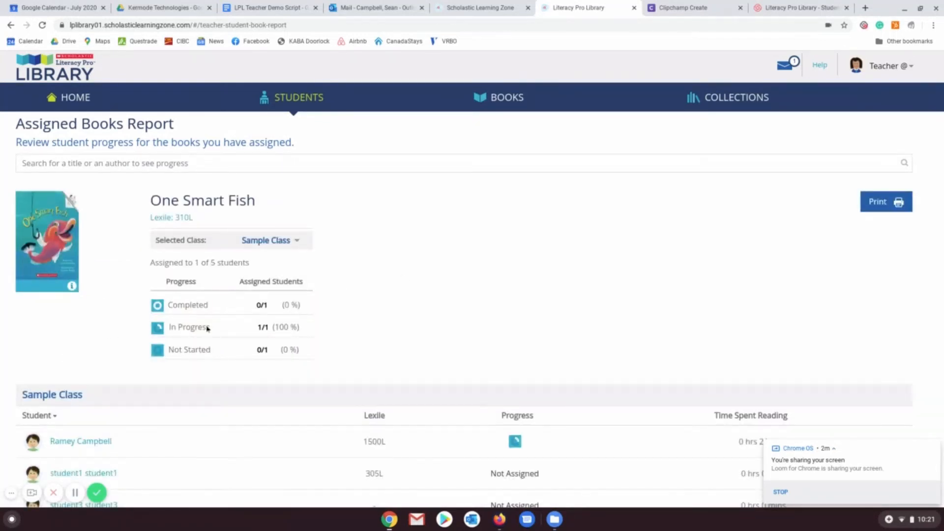
scroll(504, 335, "down", 3)
scroll(508, 335, "up", 2)
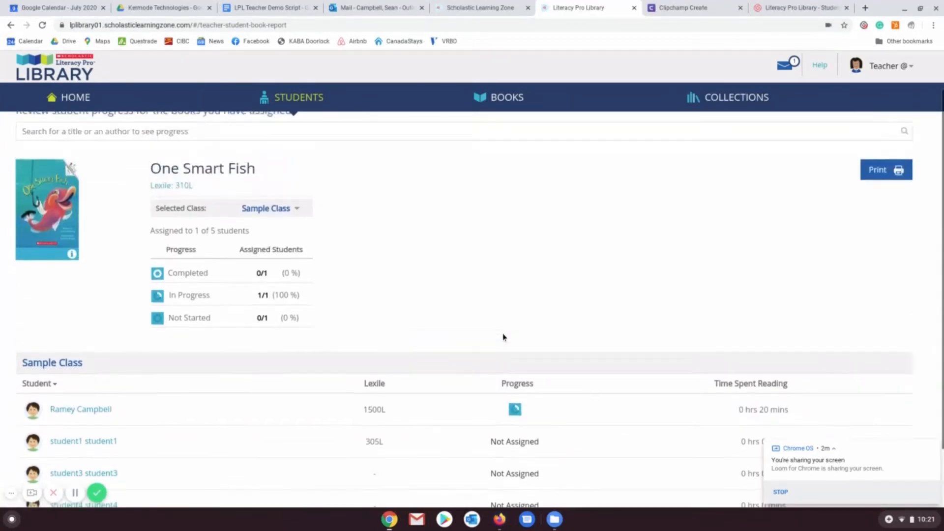
scroll(503, 337, "up", 1)
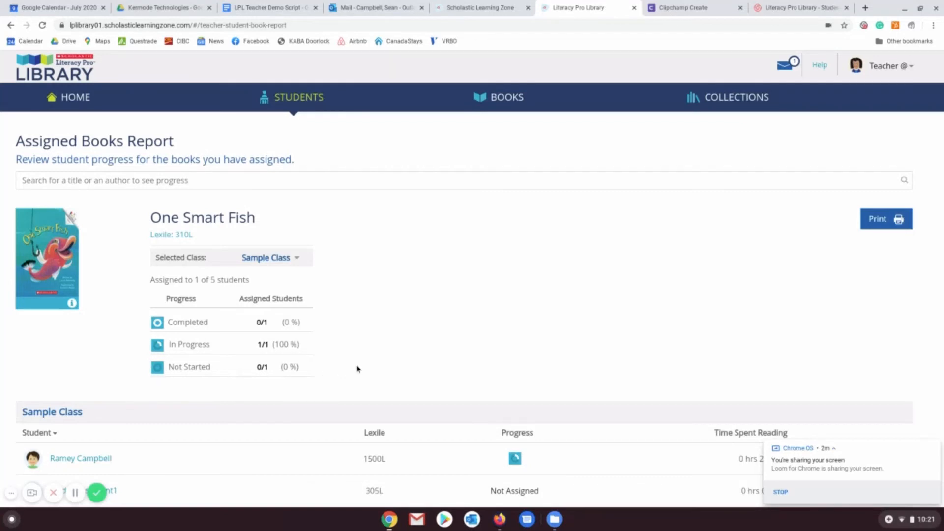
scroll(357, 368, "down", 3)
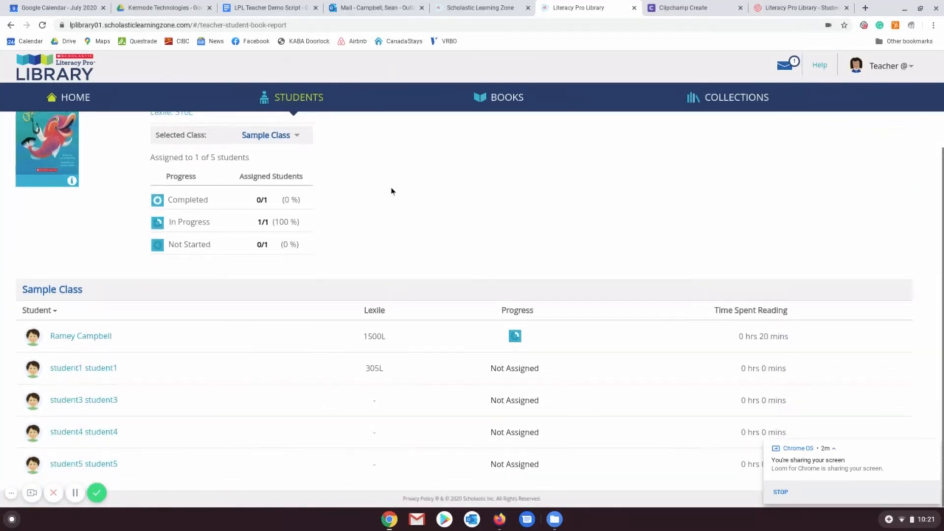
scroll(392, 191, "up", 3)
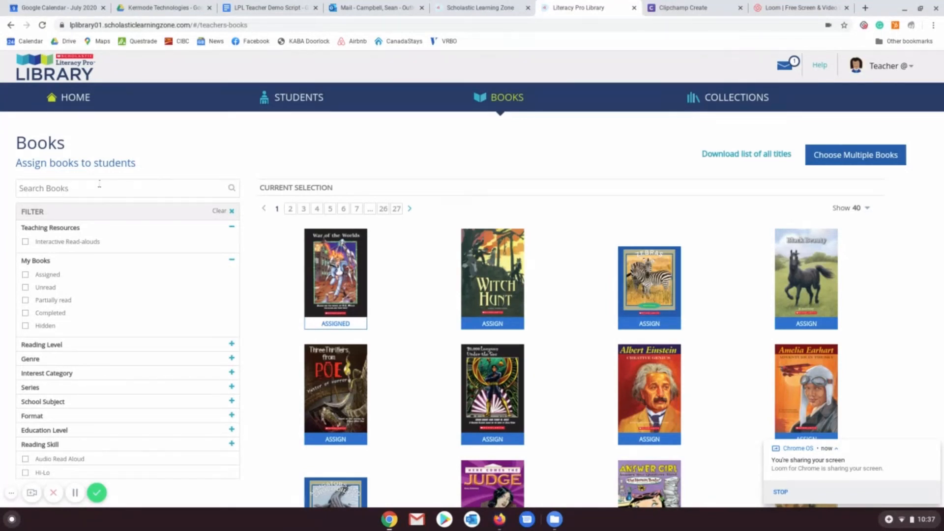
Step: Look over the search and filter categories available for the titles on the Books page
scroll(113, 287, "down", 2)
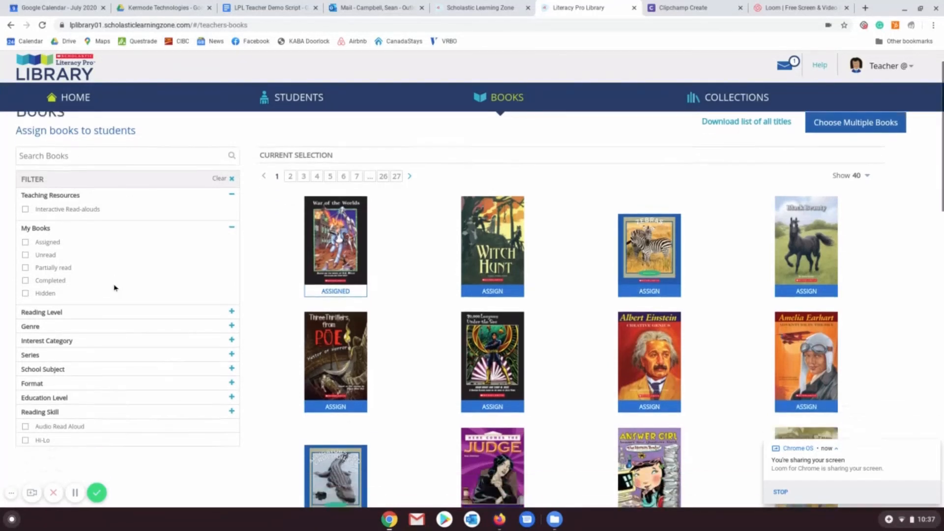
scroll(114, 287, "up", 1)
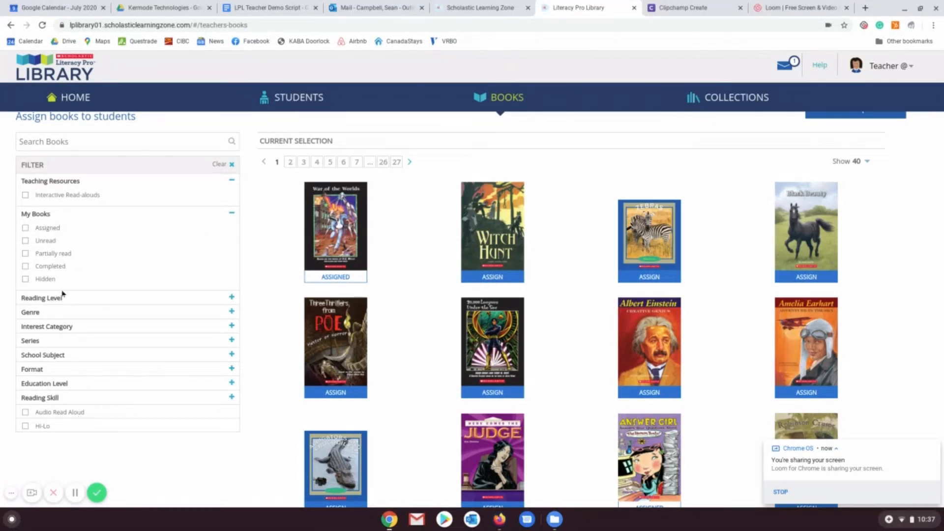
scroll(167, 229, "up", 1)
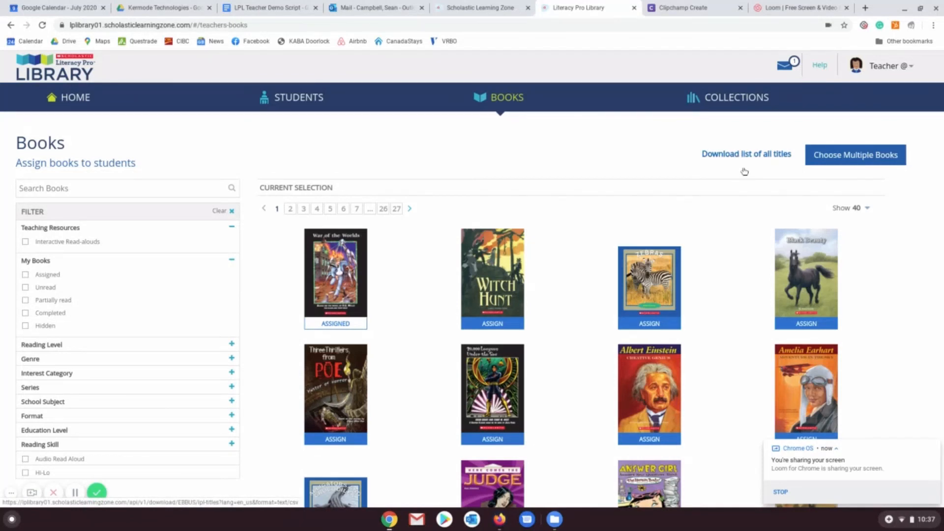
Step: Select Black Beauty and Three Thrillers from Poe as multiple books, then view the assignment choices without assigning them
left_click(859, 161)
left_click(816, 279)
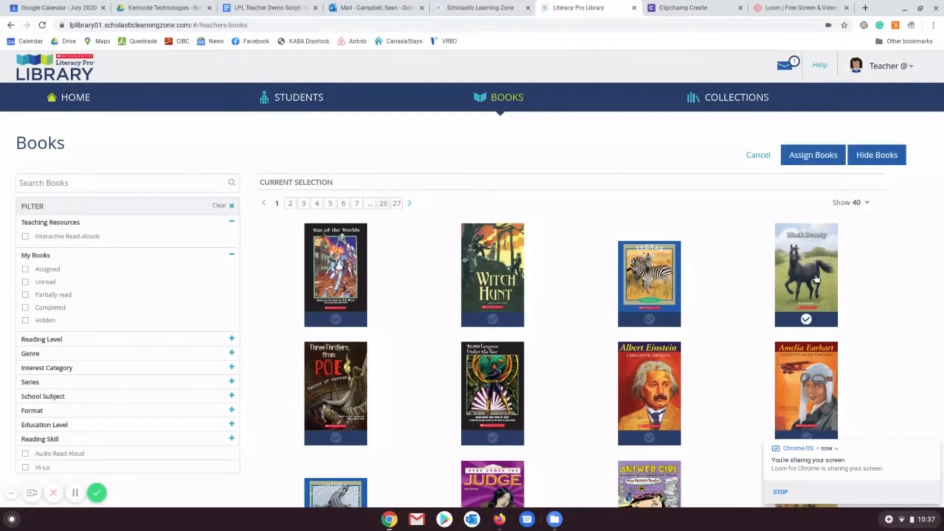
left_click(362, 414)
left_click(816, 155)
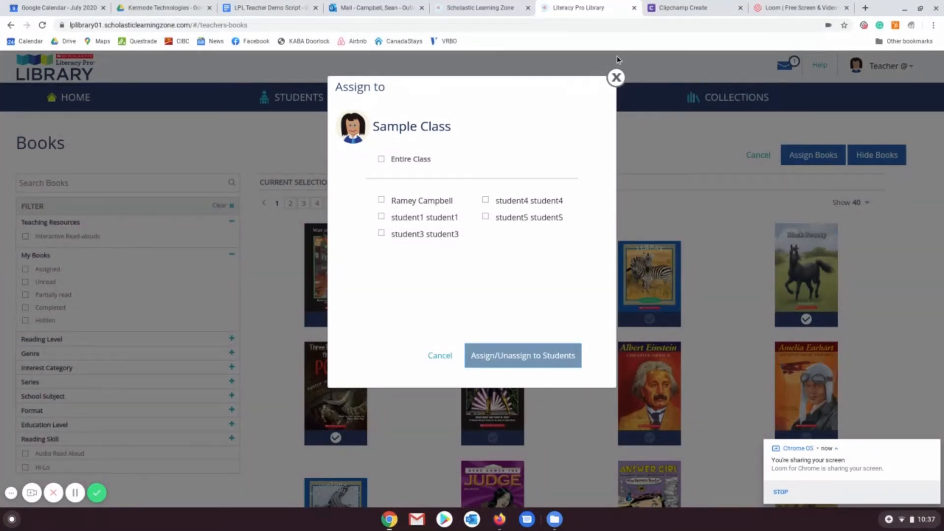
left_click(617, 77)
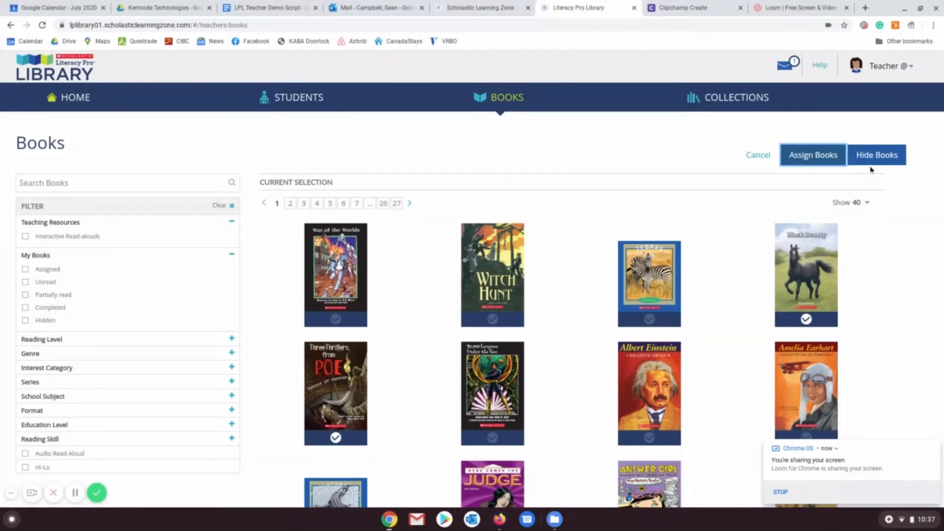
Step: Cancel the multiple-book selection, then look through the full range of themed book sets on the Scholastic Collections page
left_click(759, 159)
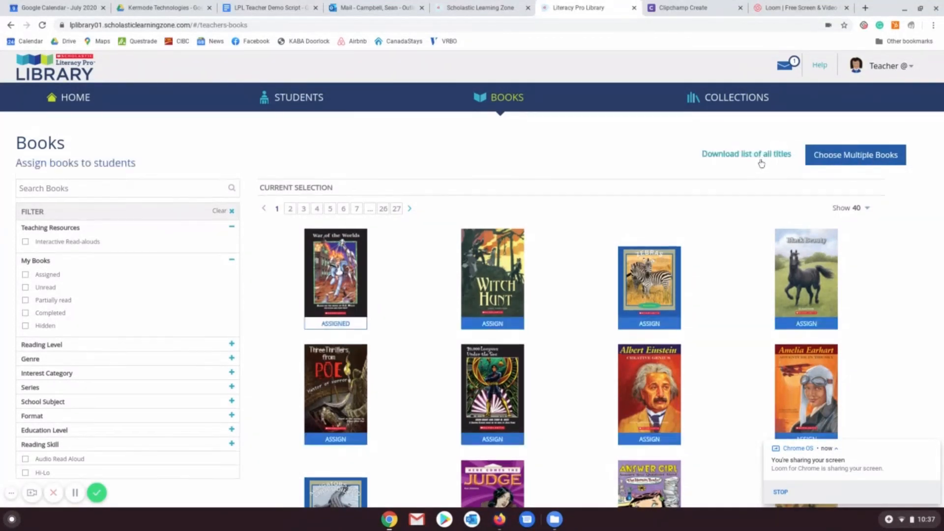
left_click(741, 107)
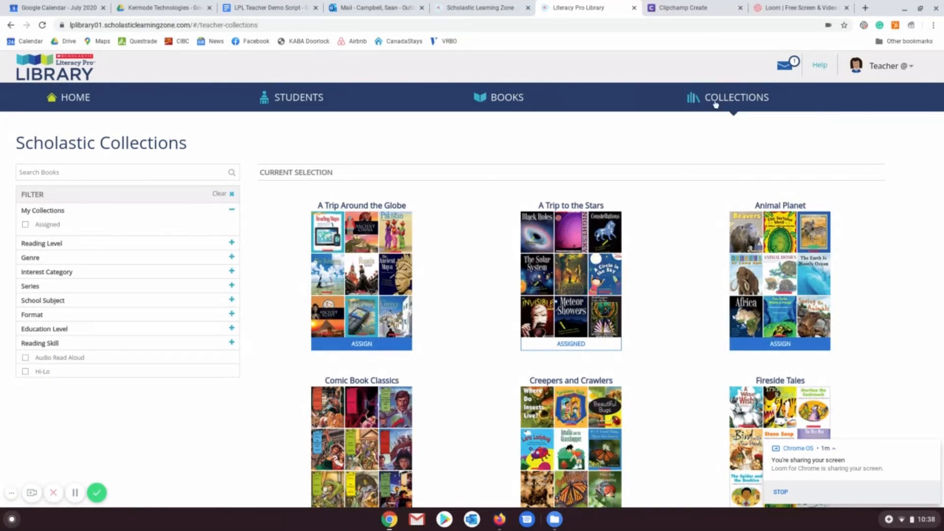
scroll(437, 258, "down", 5)
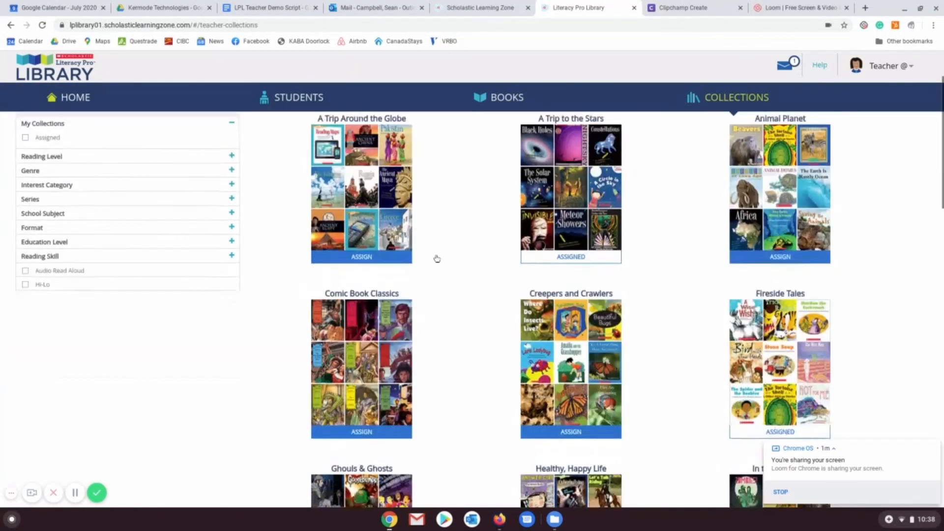
scroll(437, 258, "down", 10)
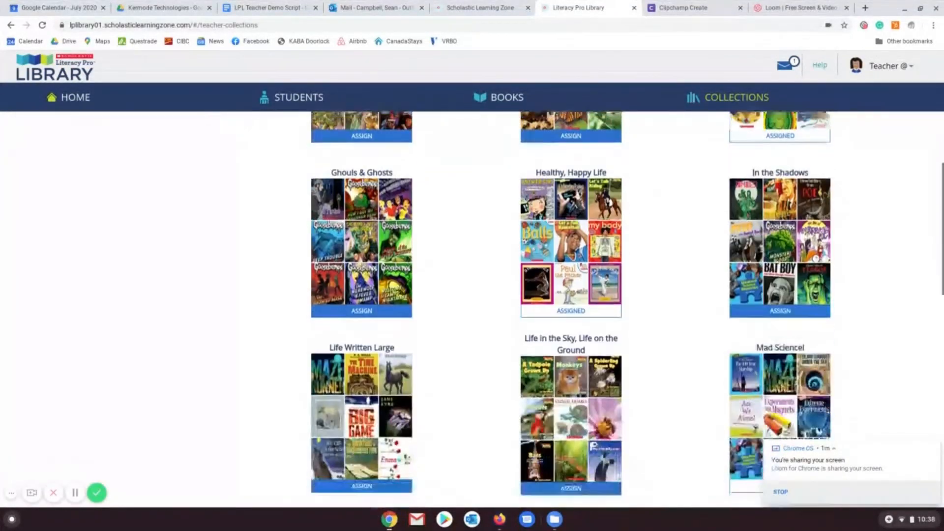
scroll(472, 295, "down", 7)
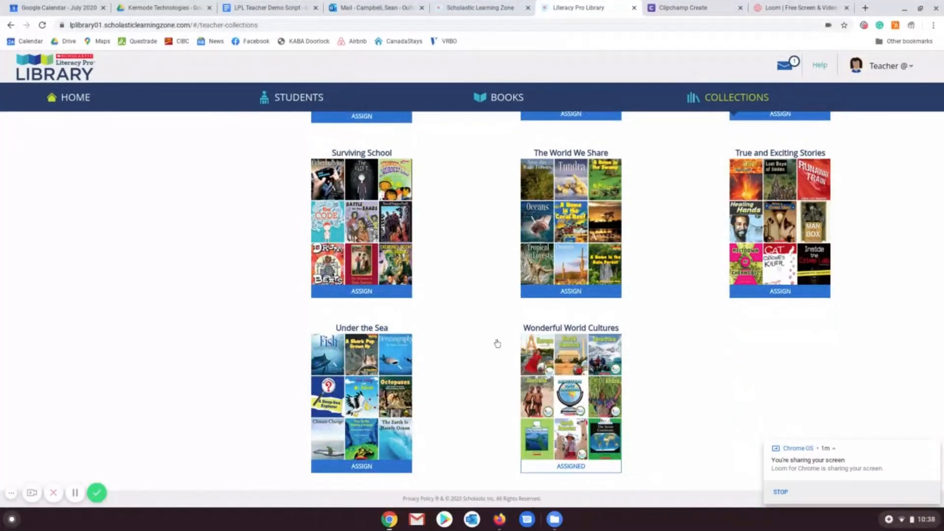
scroll(230, 289, "up", 20)
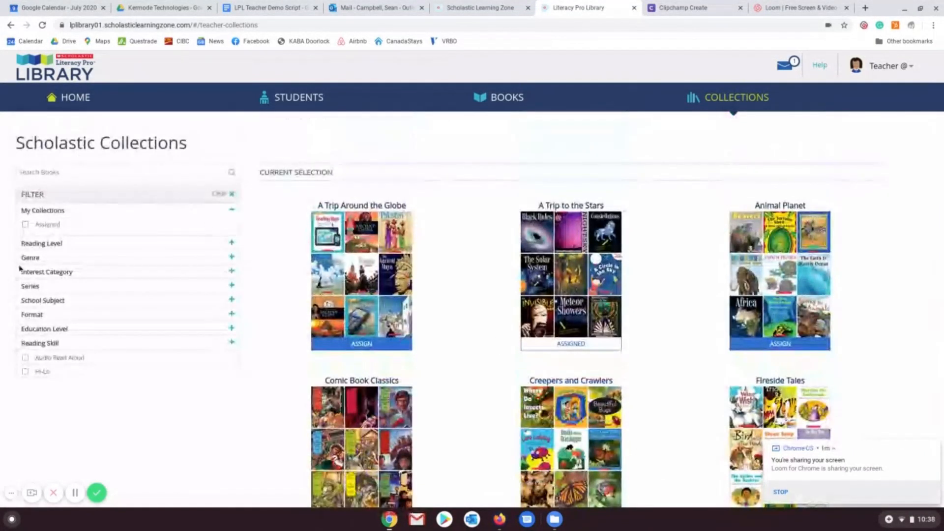